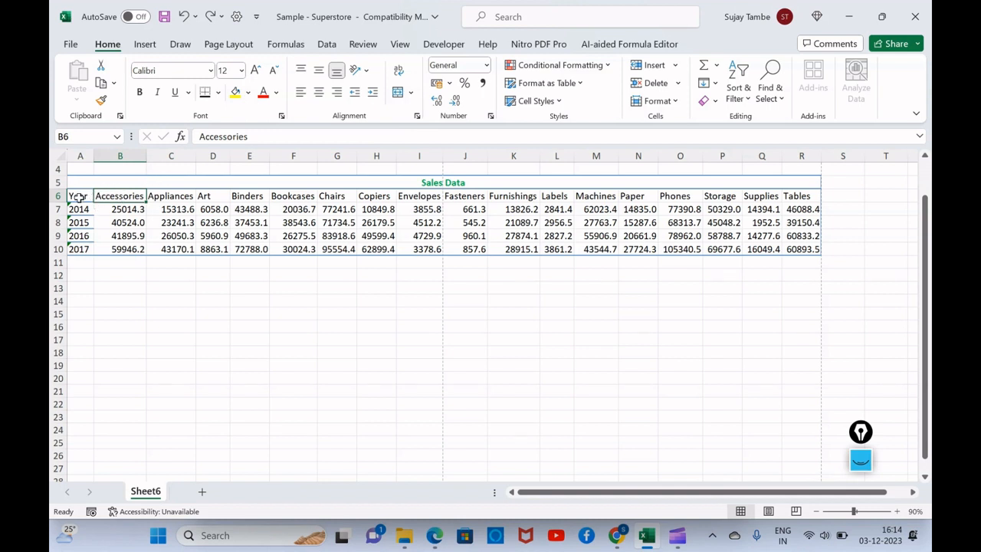
Add a Sum row beneath the sales data in A6:R10 with Quick Analysis.
left_click(79, 197)
left_click_drag(79, 197, 801, 252)
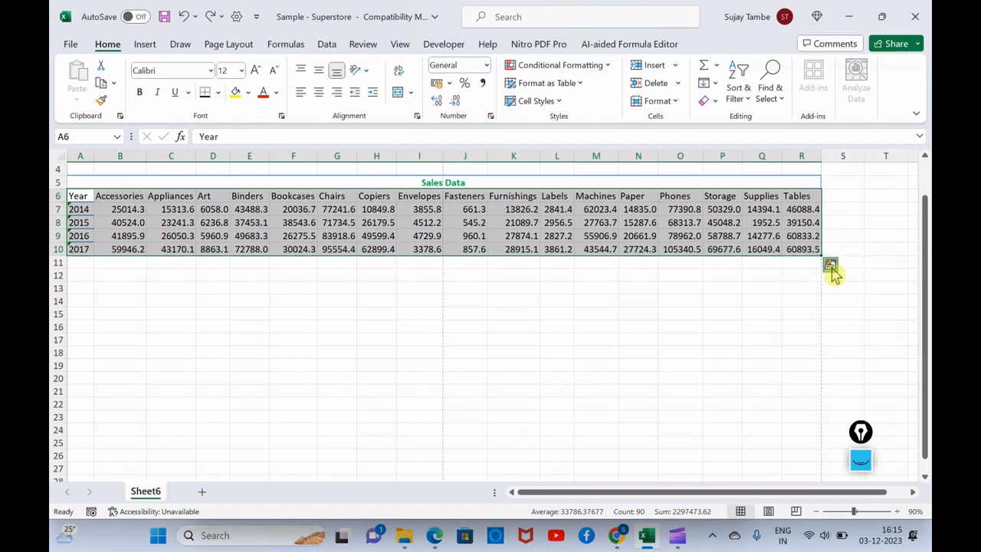
left_click(830, 266)
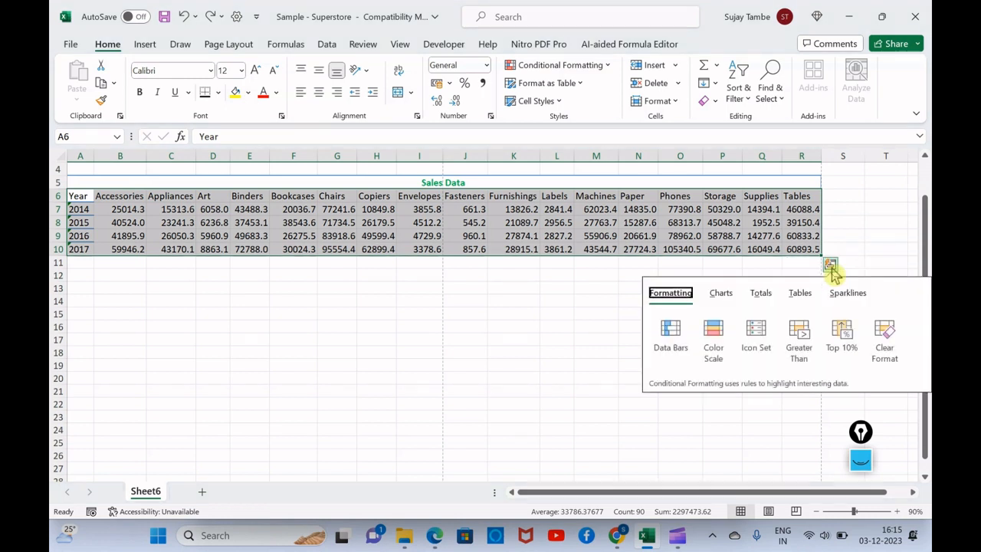
left_click(760, 297)
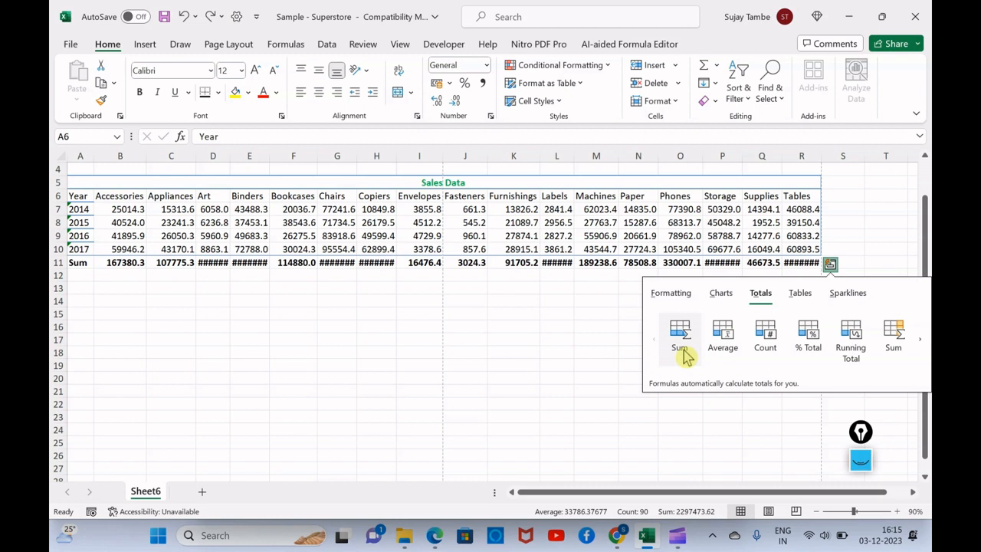
left_click(683, 353)
AutoFit the column widths across the whole sheet.
left_click(59, 155)
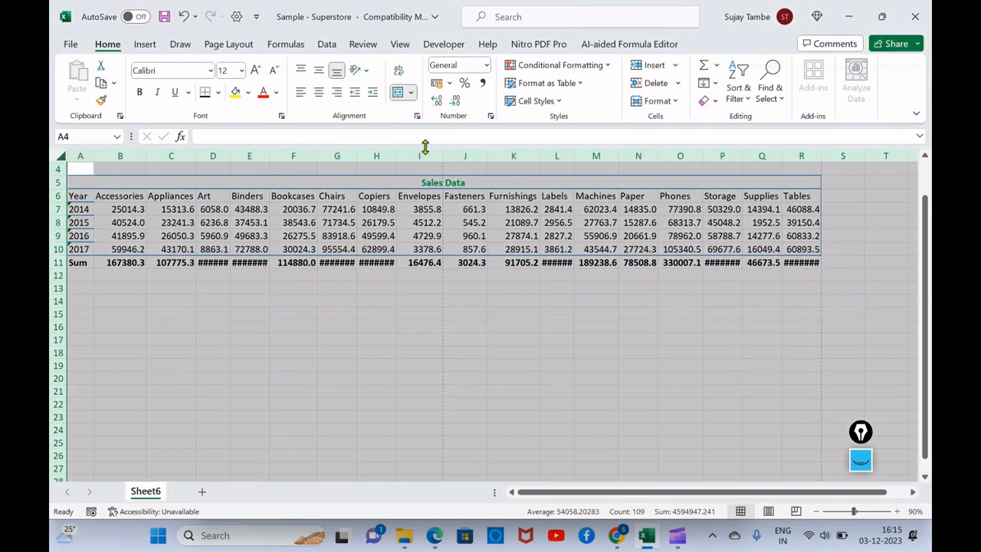
left_click(658, 101)
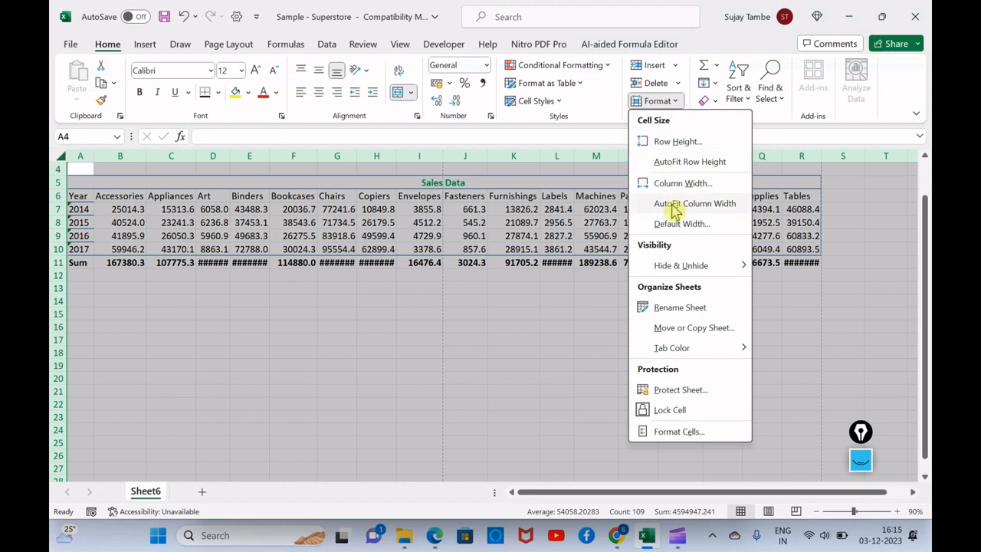
left_click(674, 203)
left_click(518, 284)
Select the Accessories values in B7:B10 to check them against the column's sum.
left_click_drag(123, 209, 123, 249)
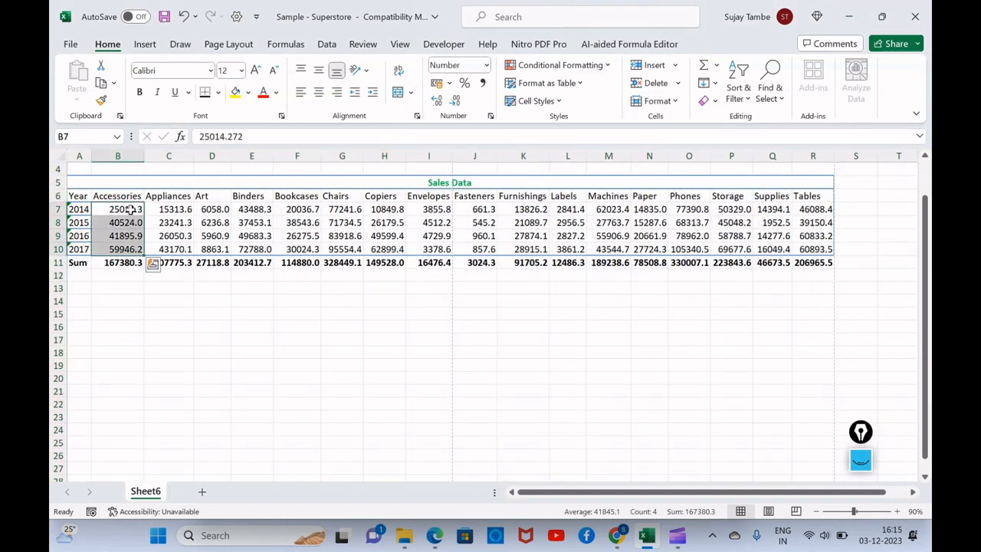
left_click_drag(130, 209, 128, 247)
left_click(649, 288)
Add a Sum column beside the Tables column for the data in A6:R10 with Quick Analysis.
left_click_drag(78, 196, 814, 249)
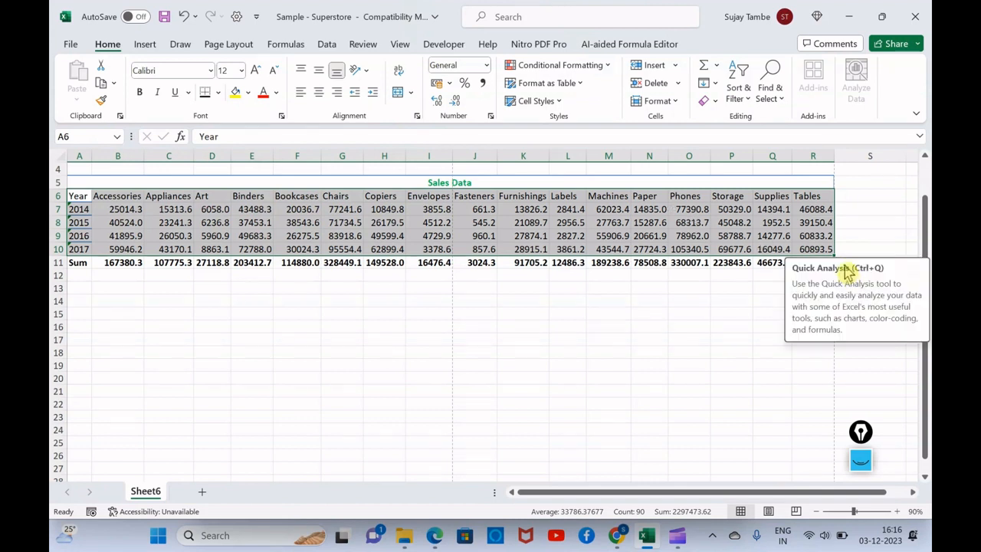
left_click(843, 264)
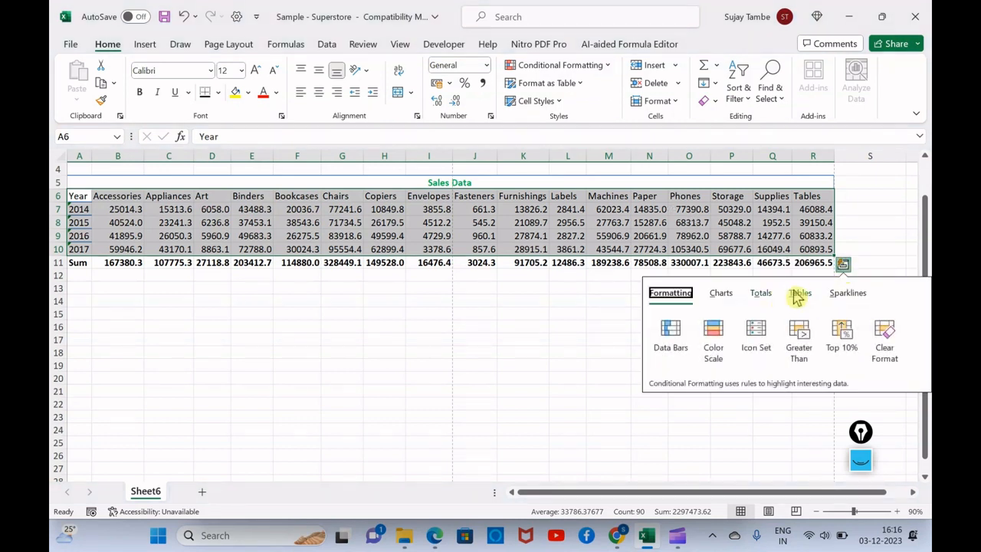
left_click(761, 294)
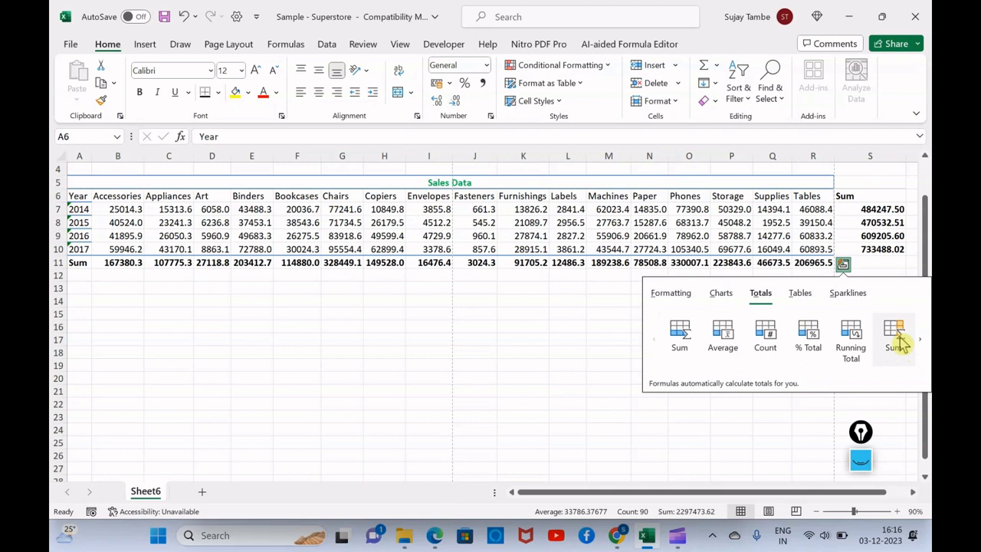
left_click(897, 341)
left_click(865, 312)
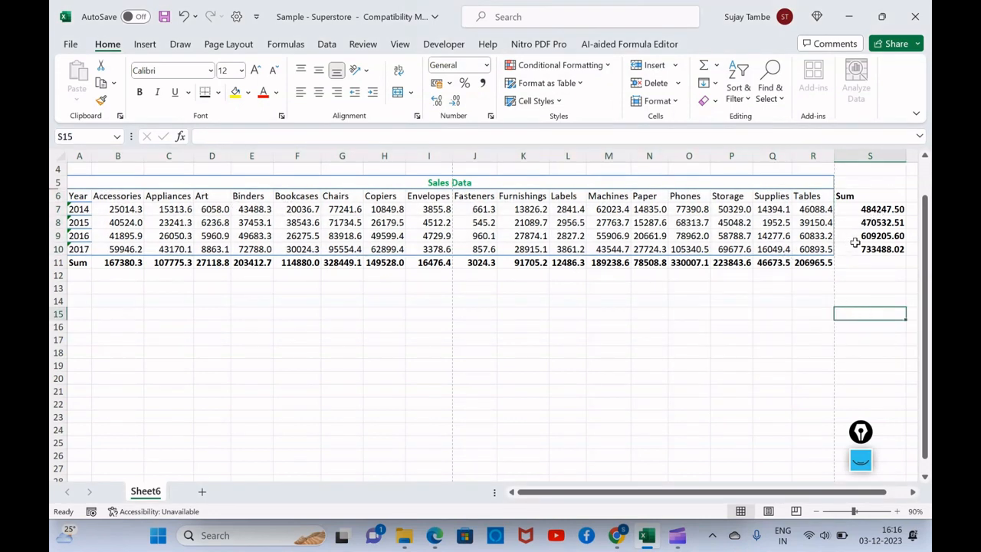
Inspect the 2014 row's sum formula in S7 and select the values B7:R7 that it adds.
left_click(886, 212)
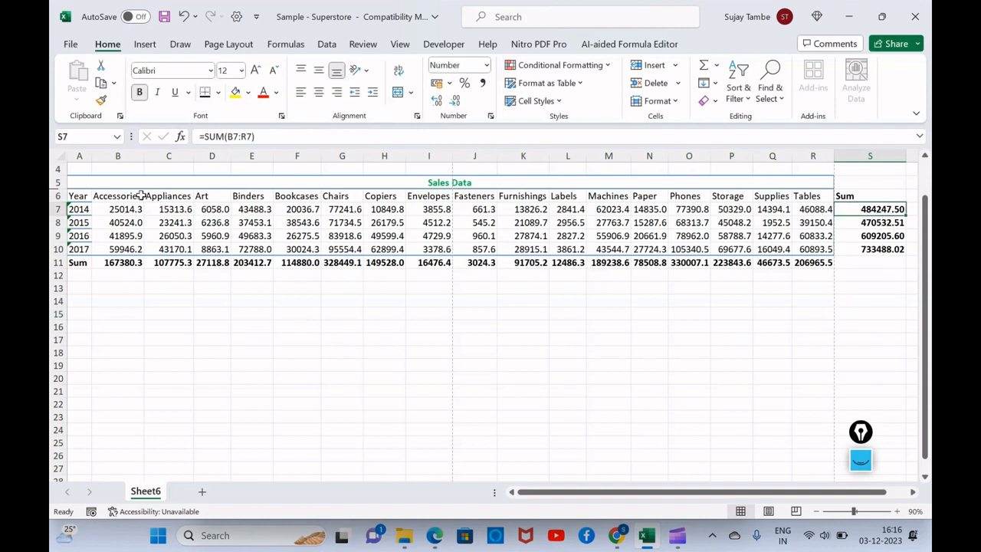
left_click_drag(116, 209, 816, 209)
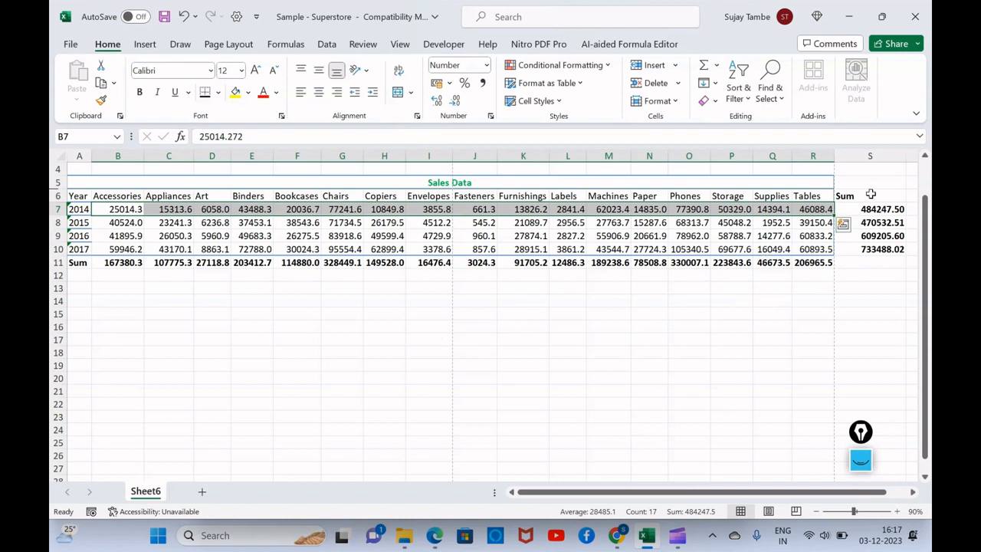
Clear the Sum column in S6:S10 and delete the Sum row, row 11.
left_click_drag(871, 197, 872, 253)
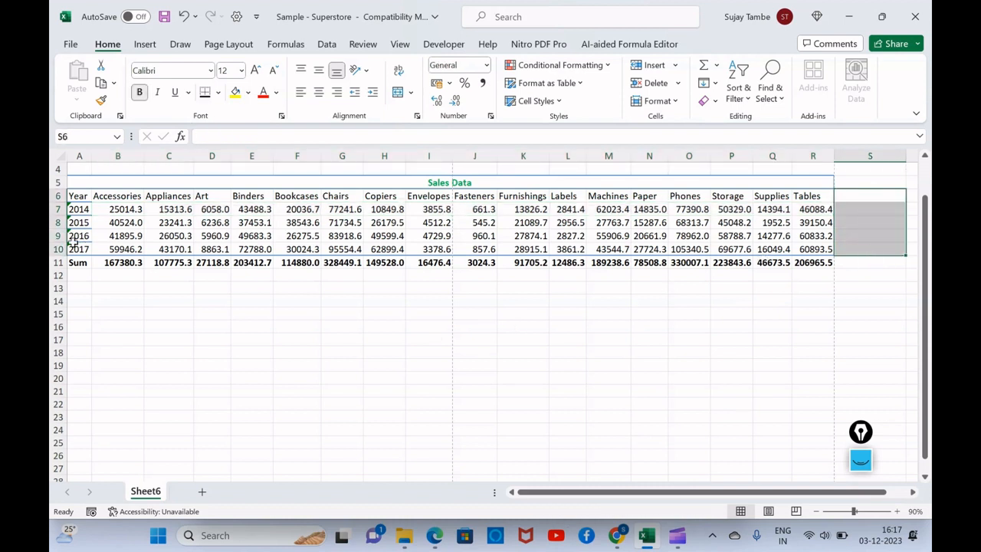
left_click(57, 262)
right_click(61, 266)
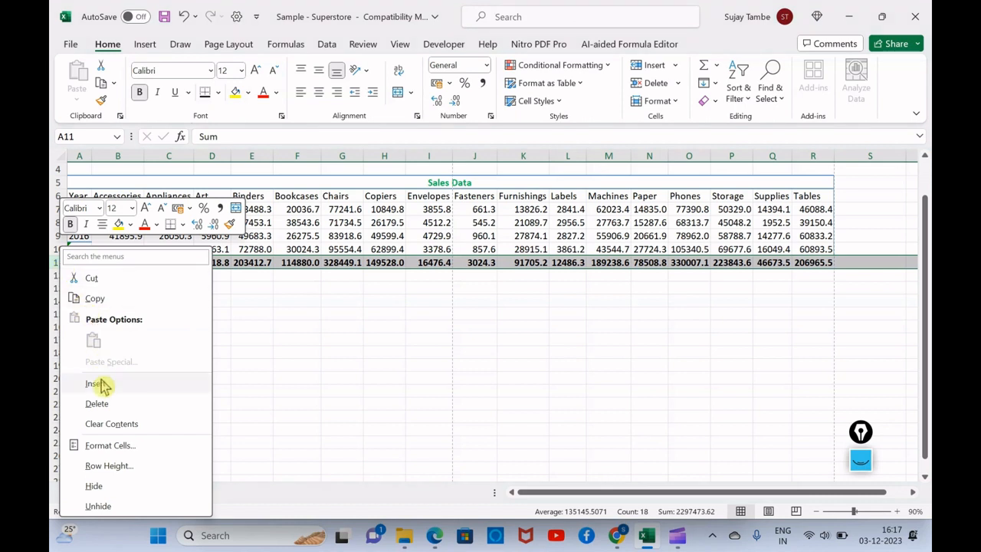
left_click(96, 404)
Add a % Total row beneath the sales data in A6:R10 with Quick Analysis.
left_click_drag(86, 192, 832, 252)
left_click(843, 266)
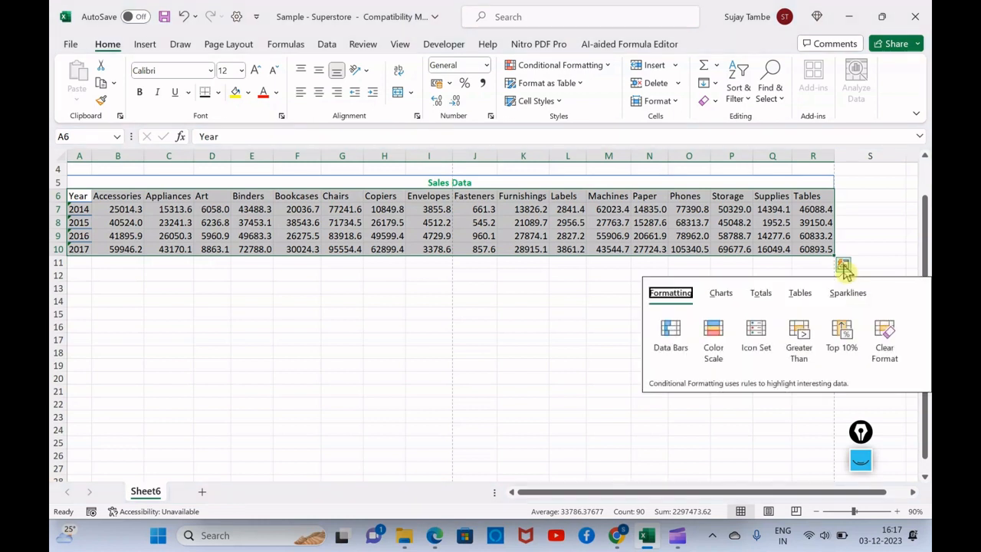
left_click(761, 294)
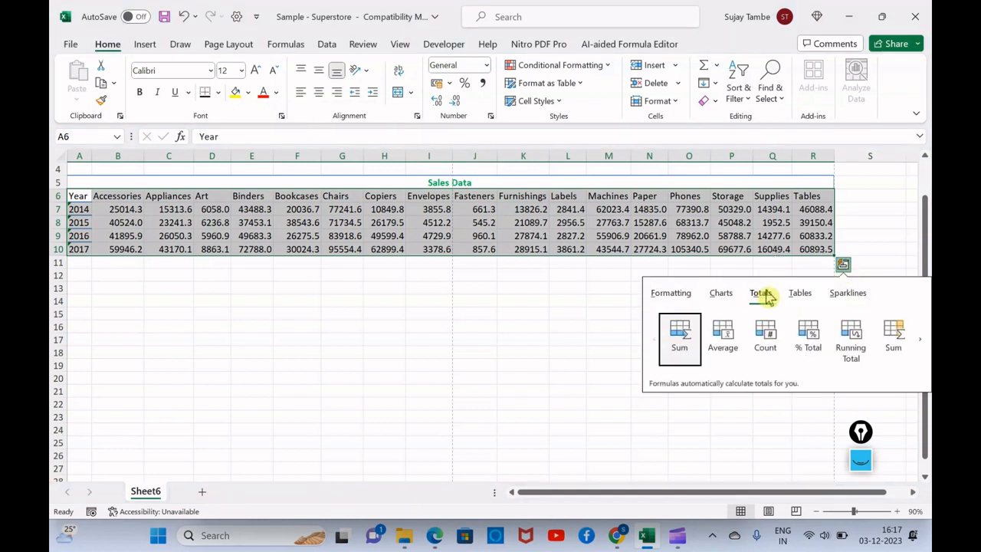
left_click(811, 345)
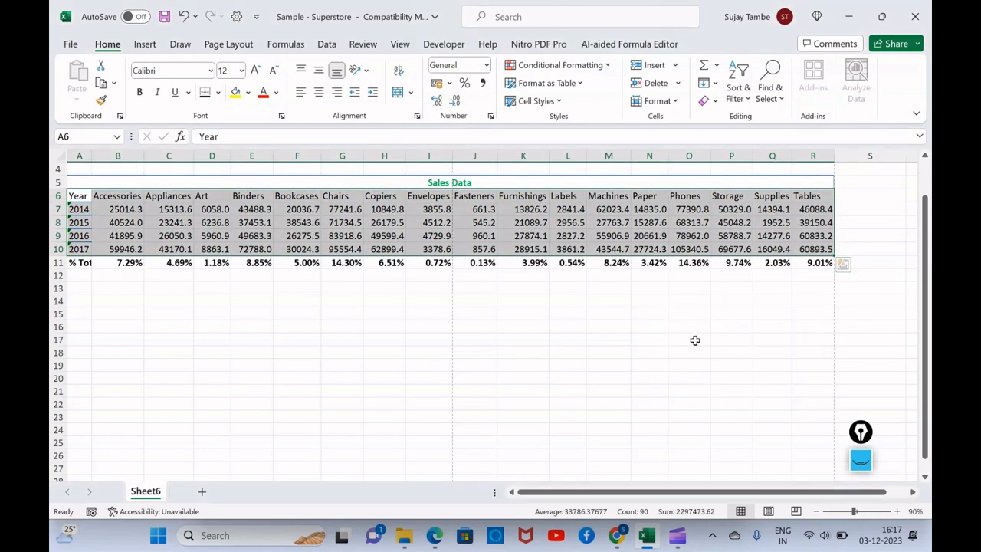
left_click(567, 339)
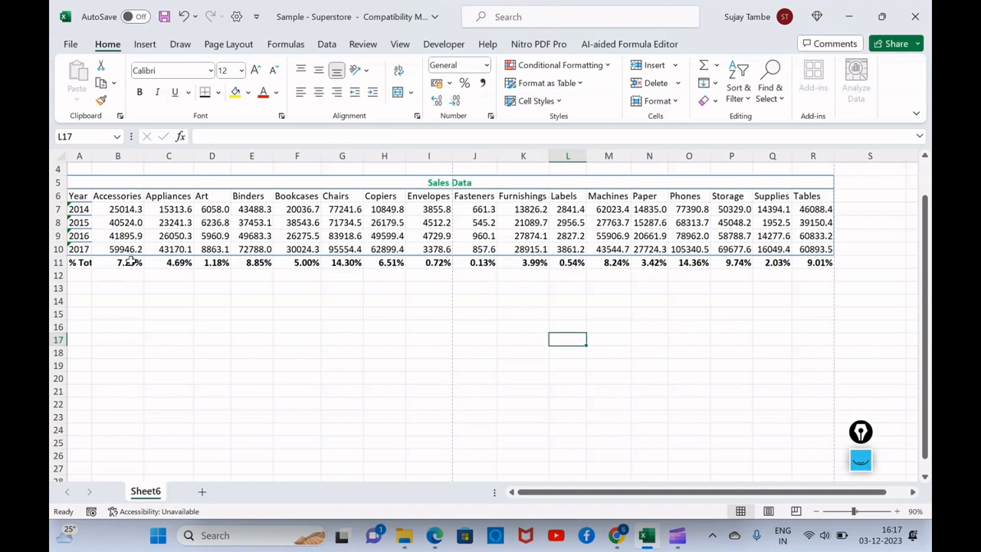
Add a % Total column beside A6:R10 with Quick Analysis and inspect the 2017 formula in S10.
left_click(77, 198)
left_click_drag(77, 204, 824, 252)
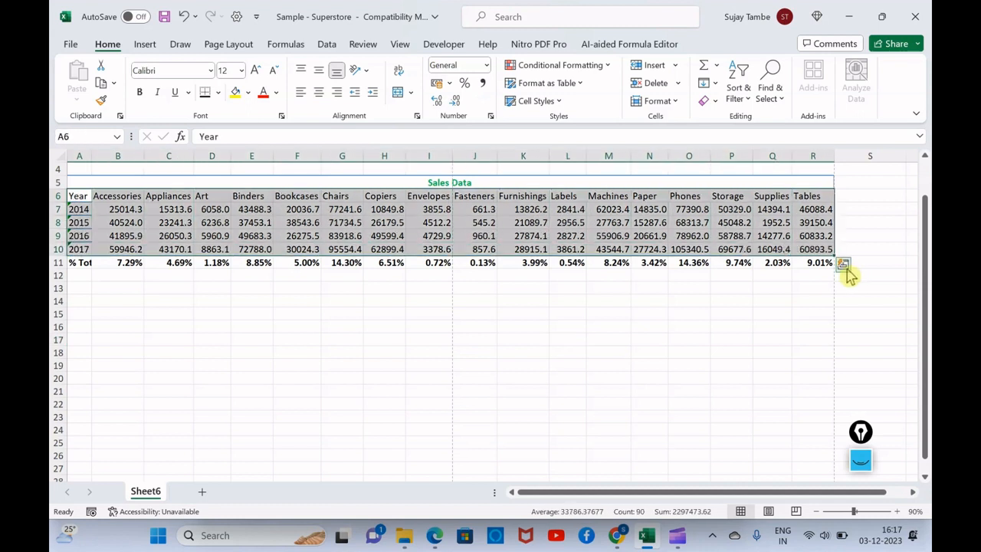
left_click(845, 267)
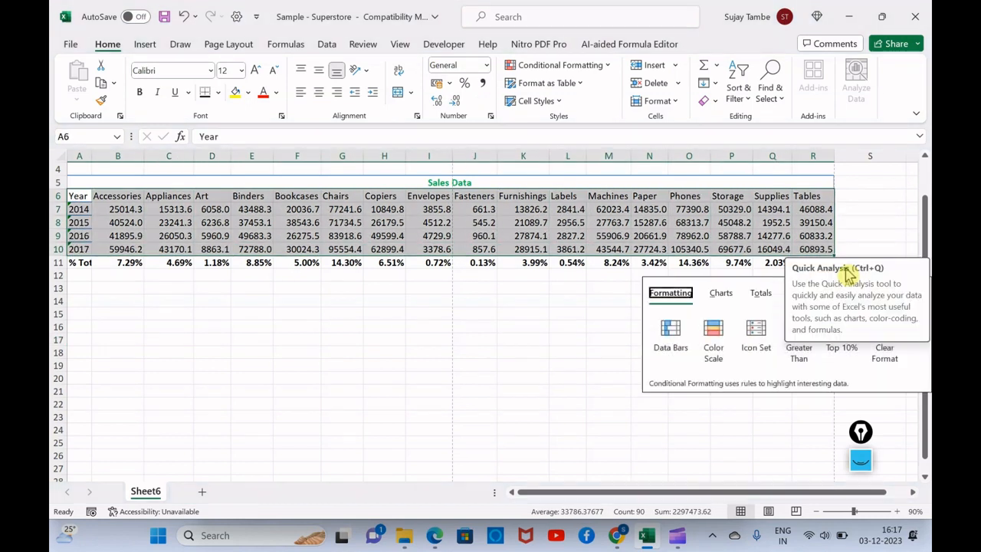
left_click(762, 295)
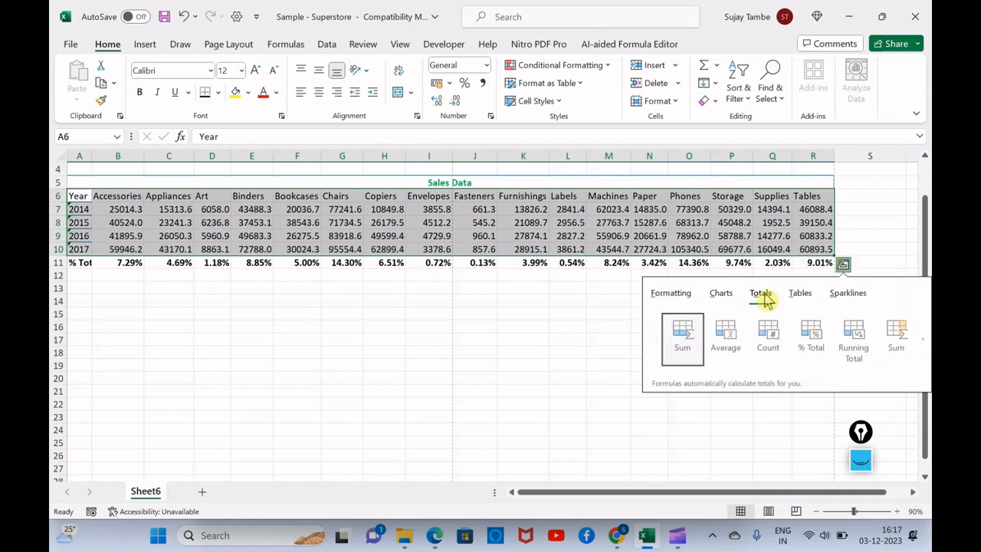
left_click(922, 346)
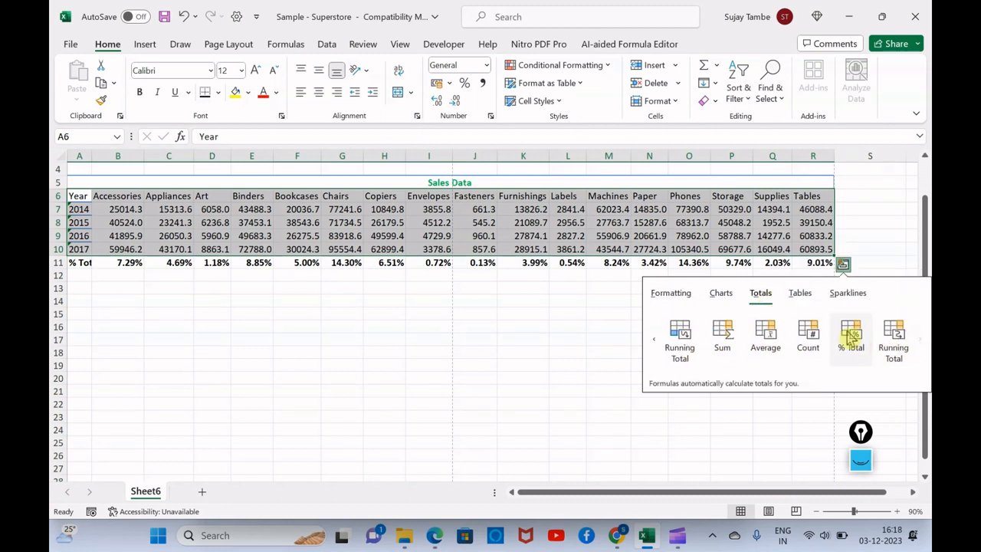
left_click(852, 336)
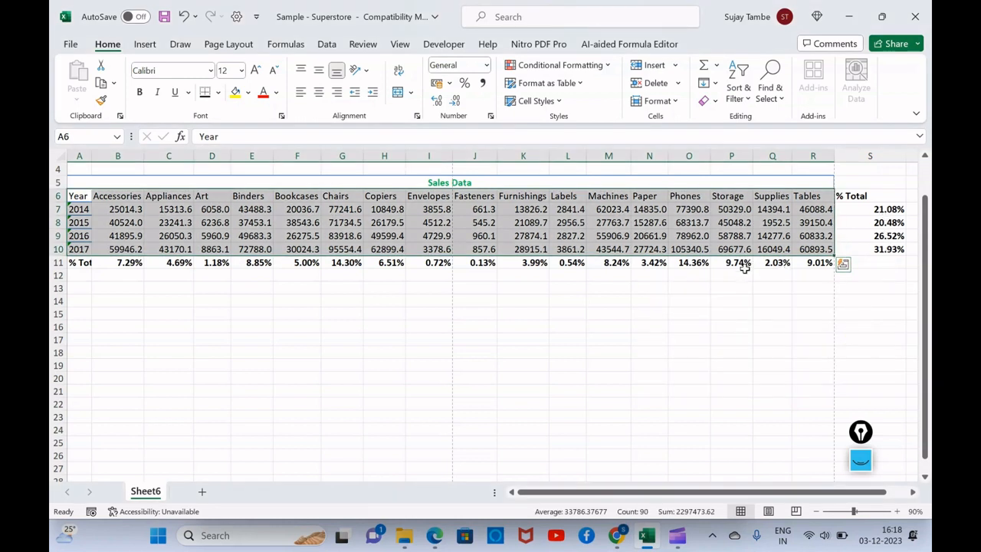
left_click(702, 288)
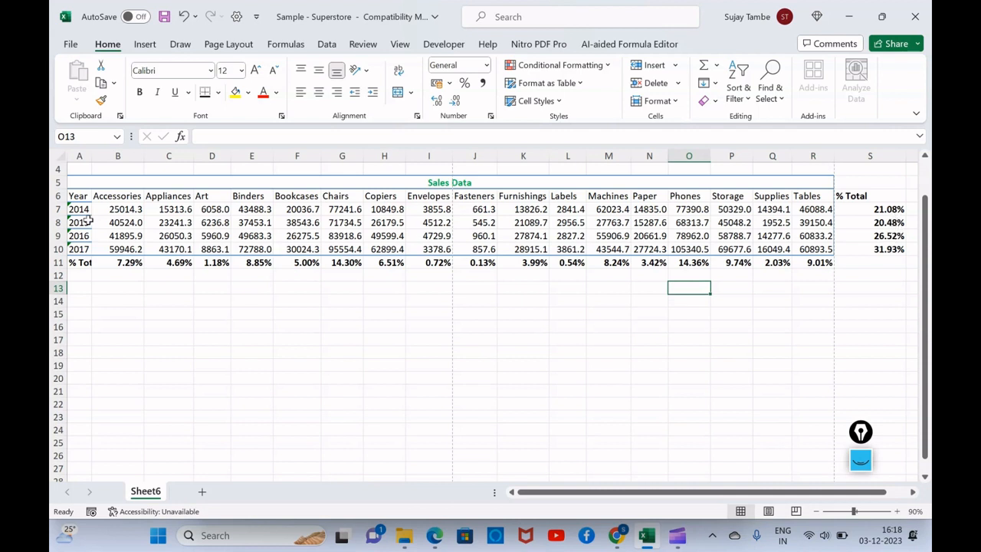
left_click(882, 252)
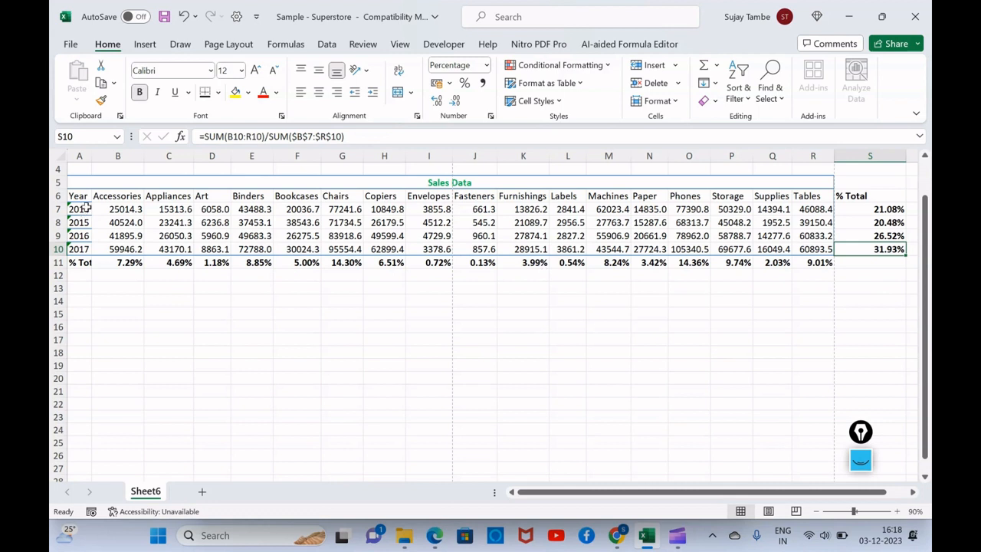
Insert a stacked column chart of the sales data in A6:R10 with Quick Analysis.
left_click_drag(79, 197, 814, 249)
left_click(843, 263)
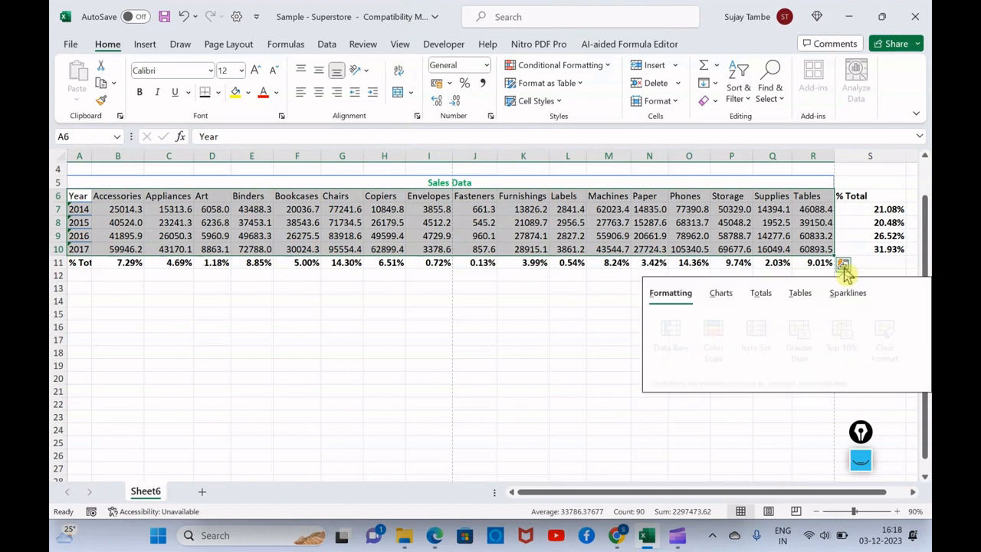
left_click(727, 299)
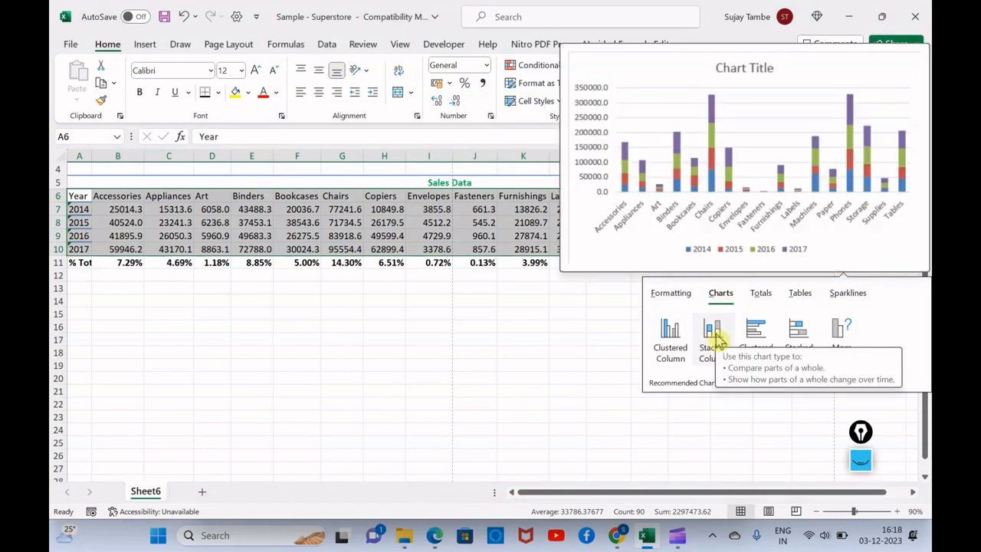
left_click(718, 338)
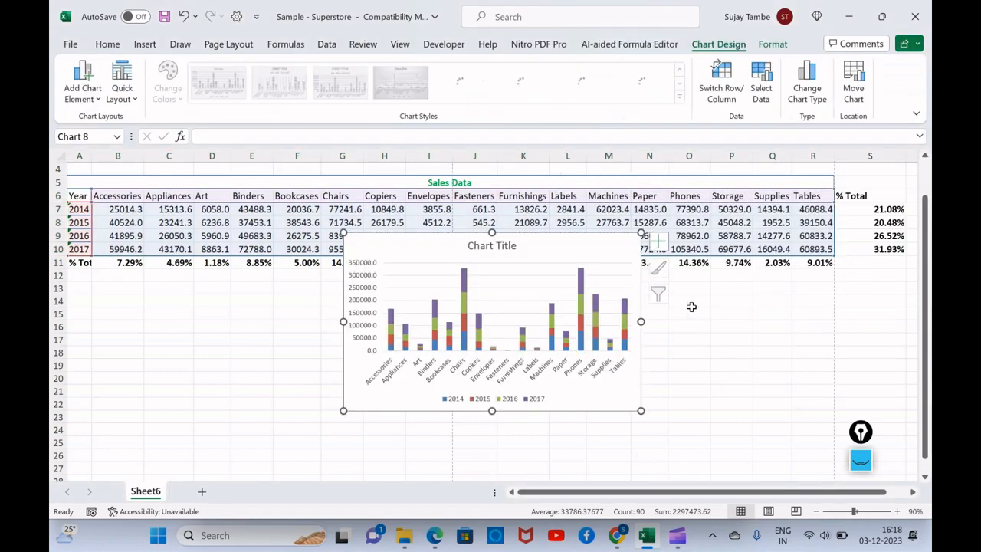
Move the chart below the % Total row, starting around row 13, and delete its title.
left_click_drag(552, 245, 425, 278)
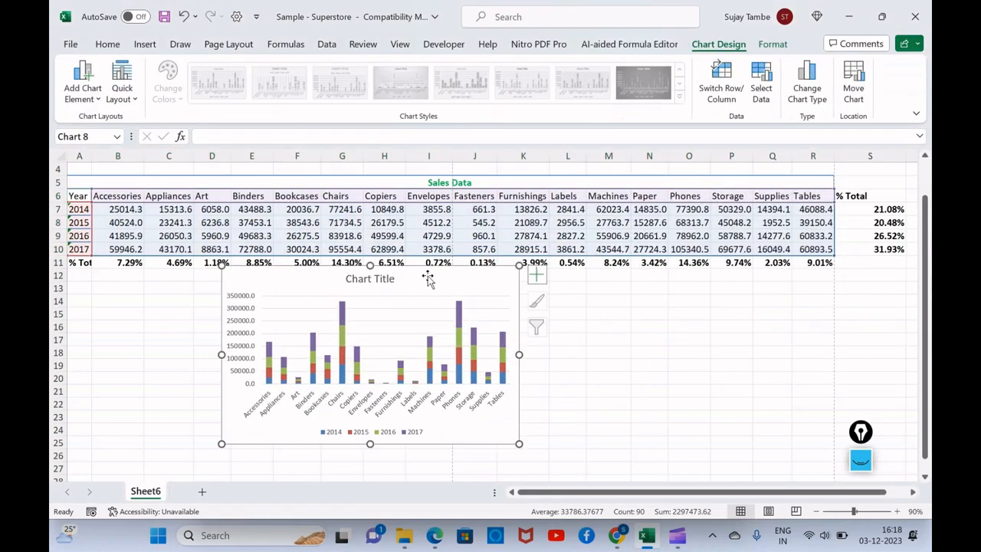
left_click(371, 282)
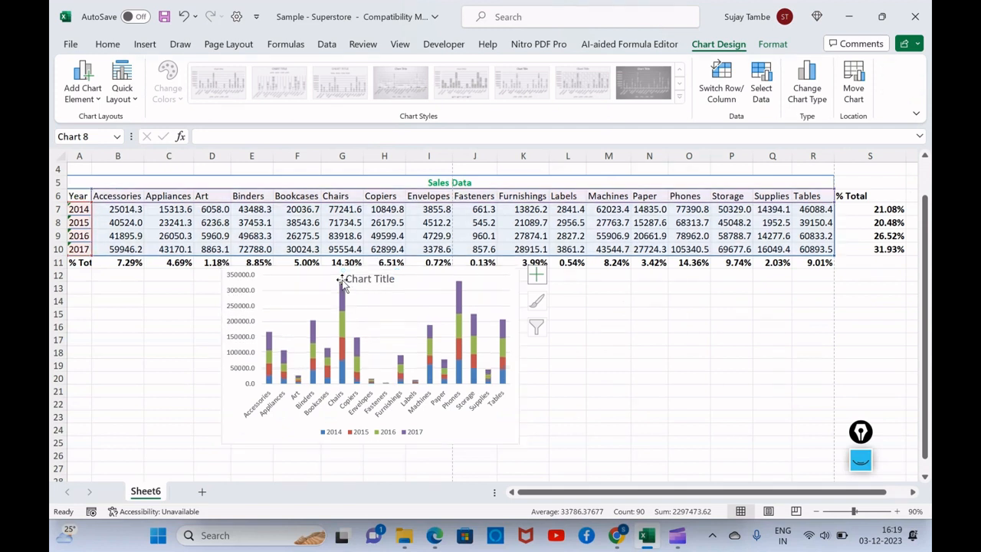
key("Delete")
left_click(460, 276)
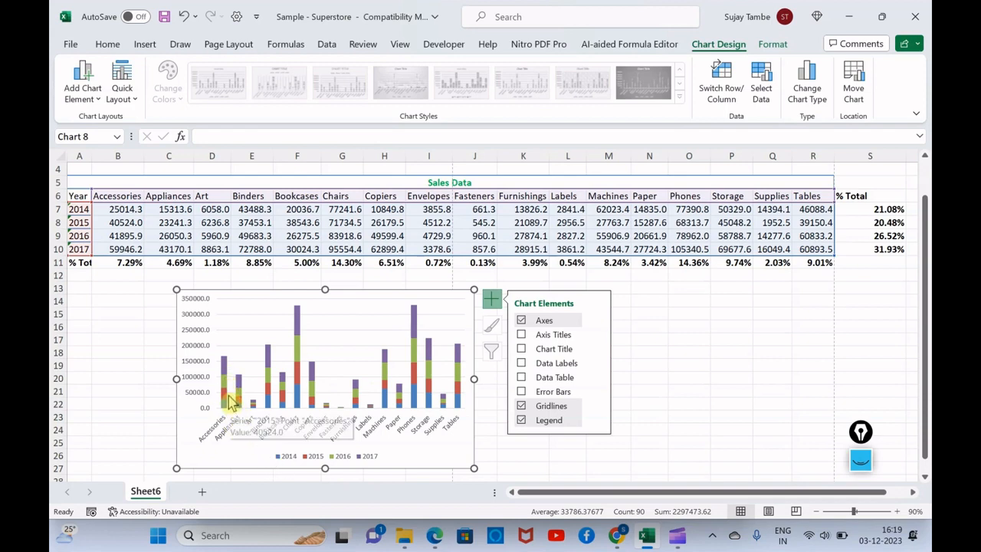
left_click(713, 342)
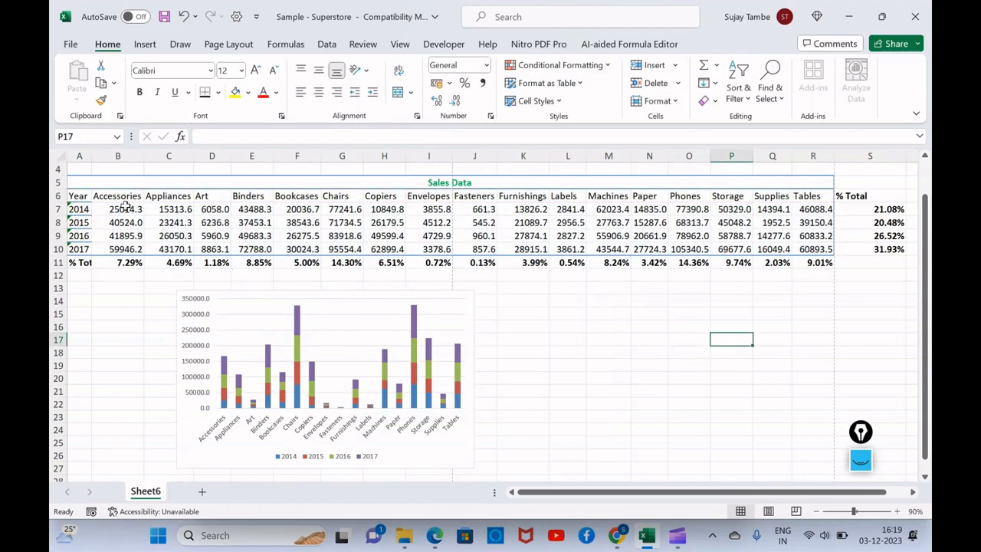